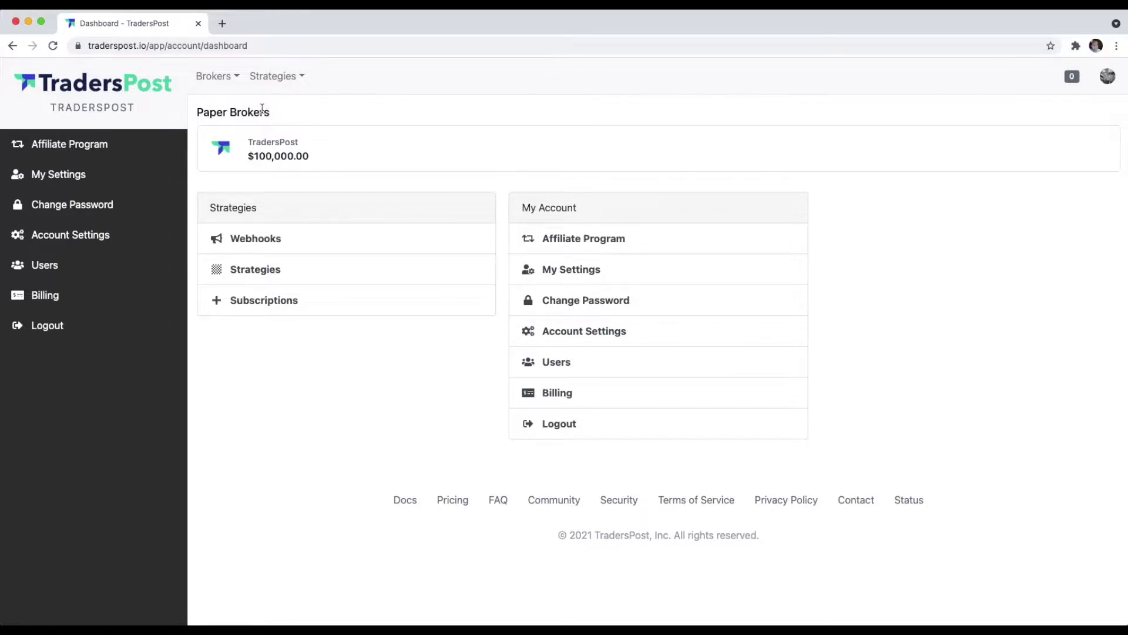
# - Go to Brokers > Connected Brokers and start a new broker connection
pyautogui.click(221, 79)
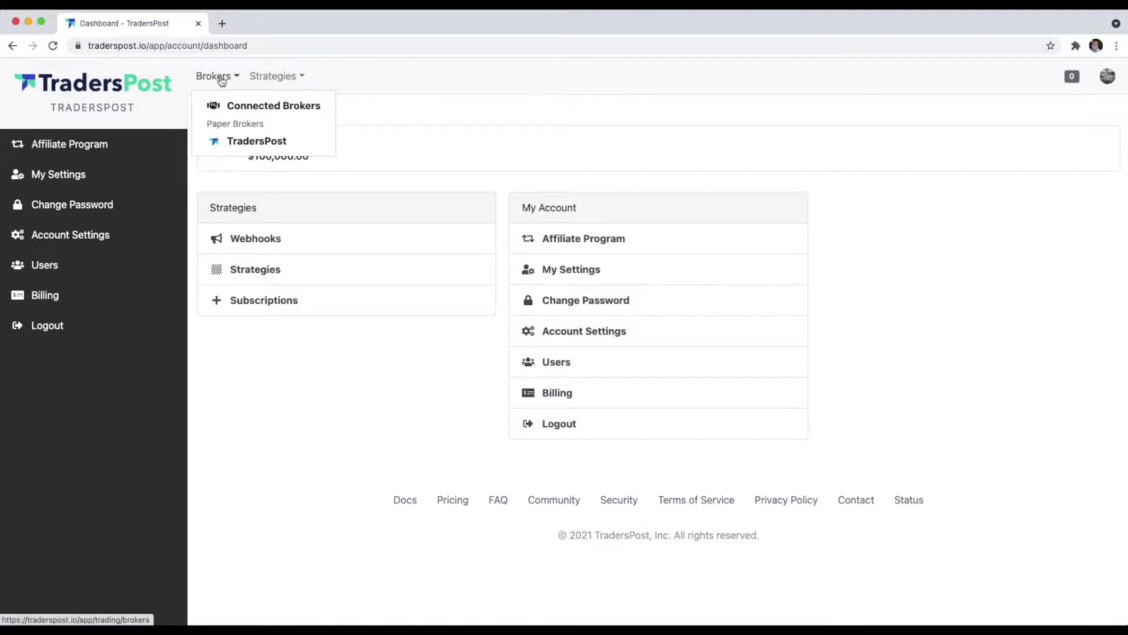
pyautogui.click(220, 79)
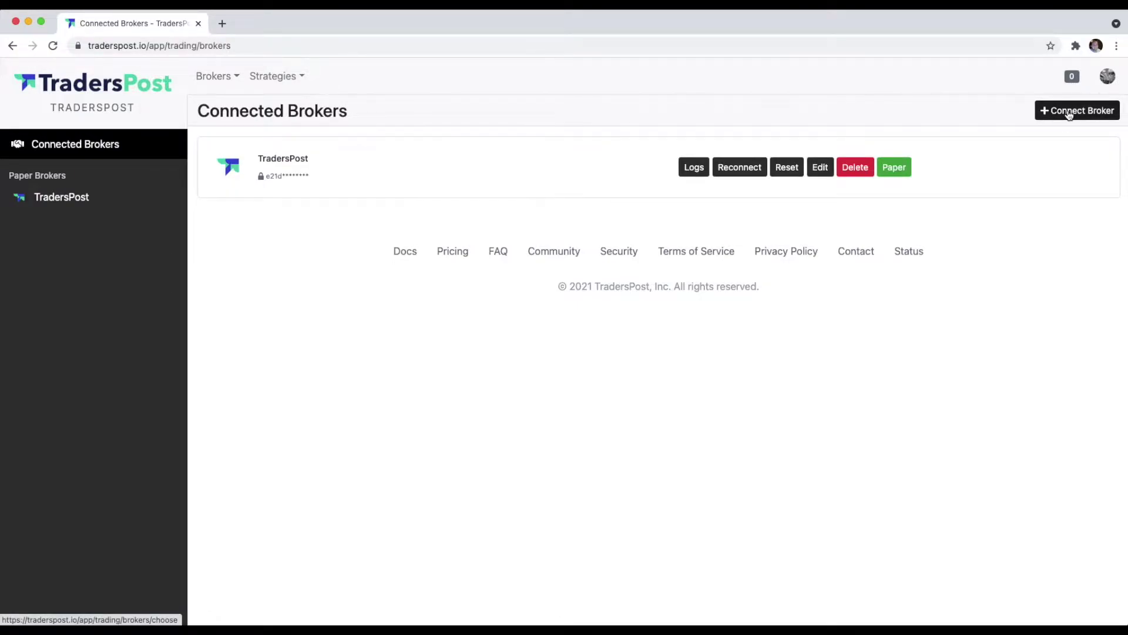
pyautogui.click(1069, 112)
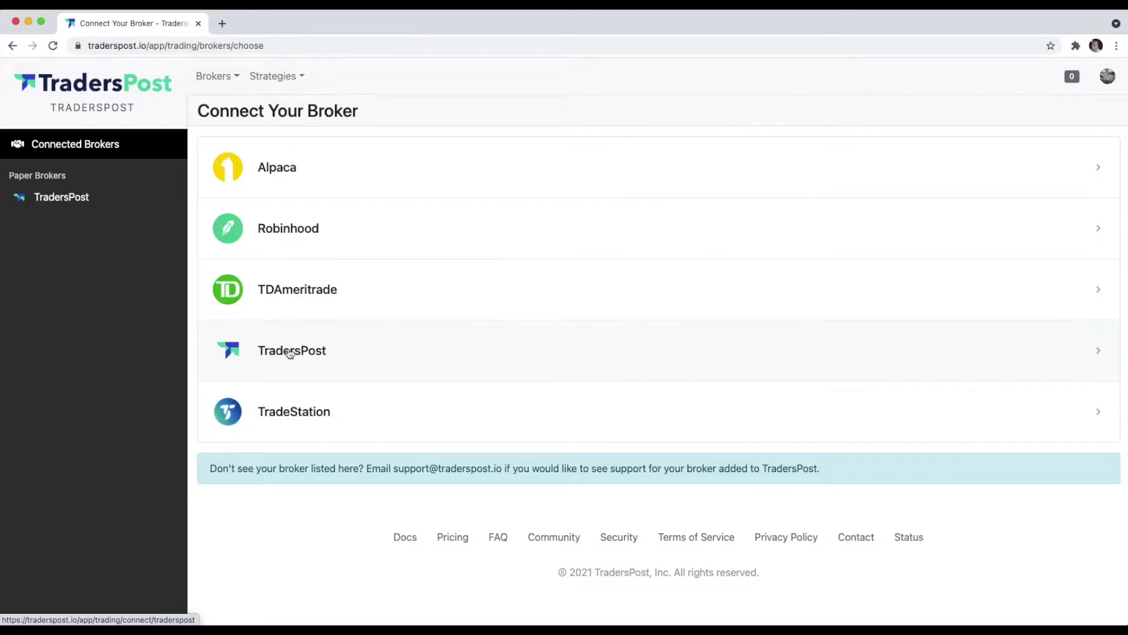
# - Add TradersPost 2 as another TradersPost paper broker and bring up its reset form
pyautogui.click(292, 356)
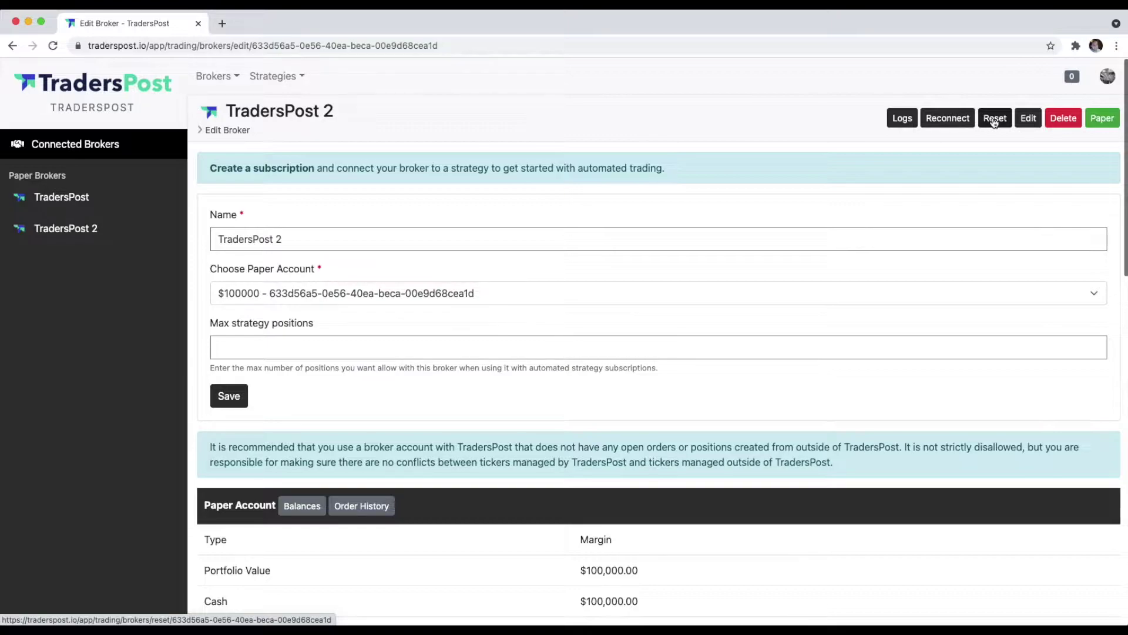
pyautogui.click(994, 119)
# - Reset TradersPost 2 to 10000 with positions and orders cleared, then view its paper trading page
pyautogui.moveTo(294, 197); pyautogui.dragTo(233, 202)
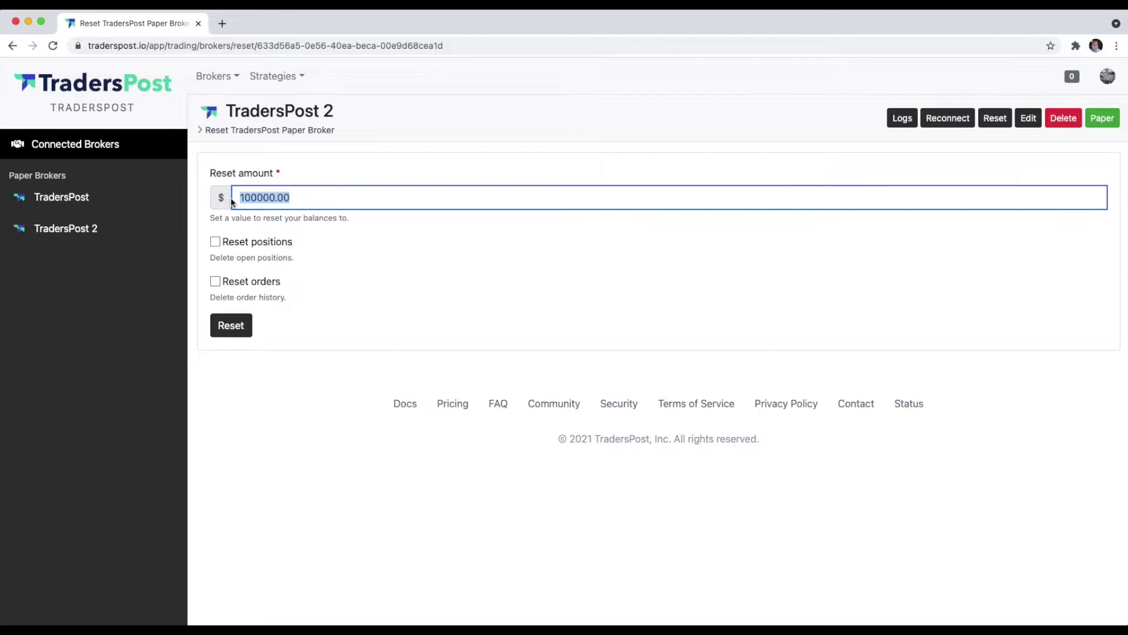
pyautogui.write('10000')
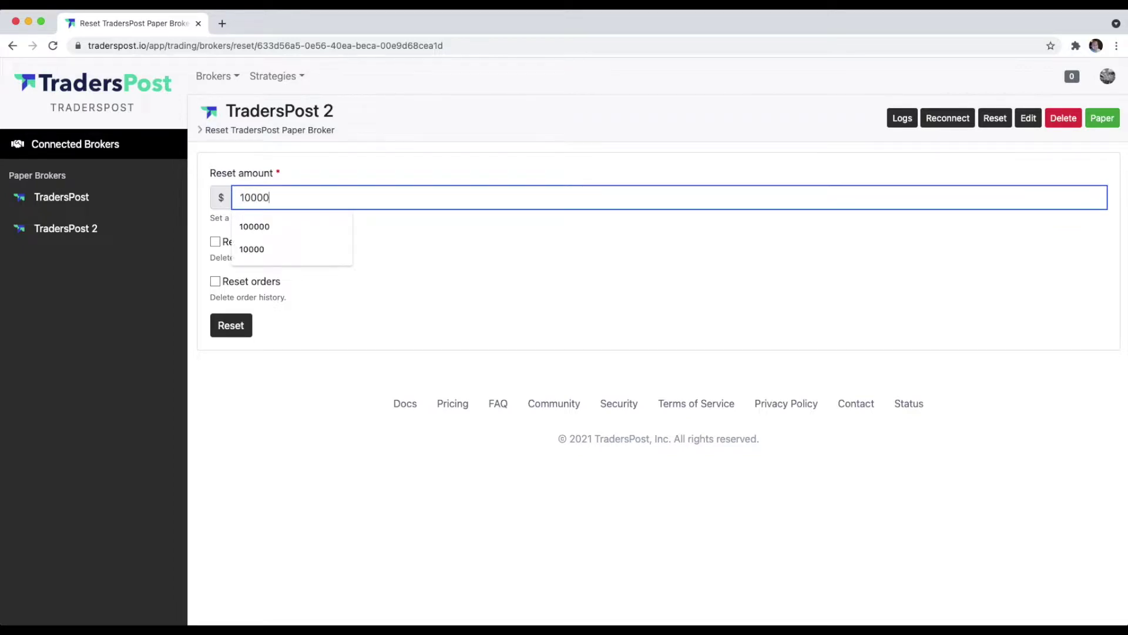
pyautogui.click(215, 242)
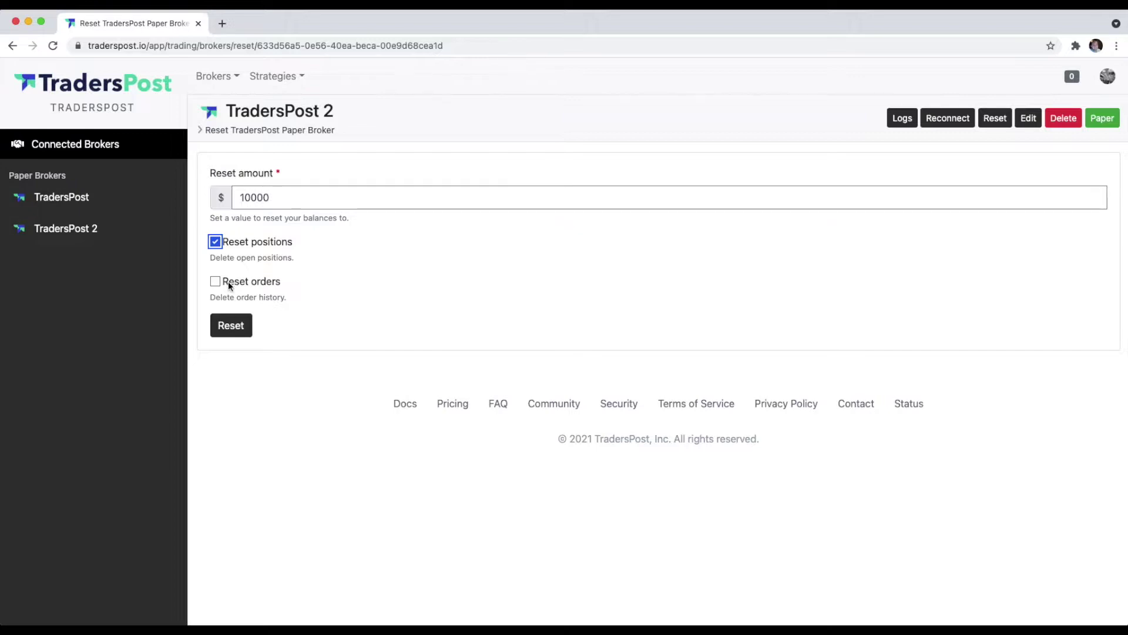
pyautogui.click(217, 281)
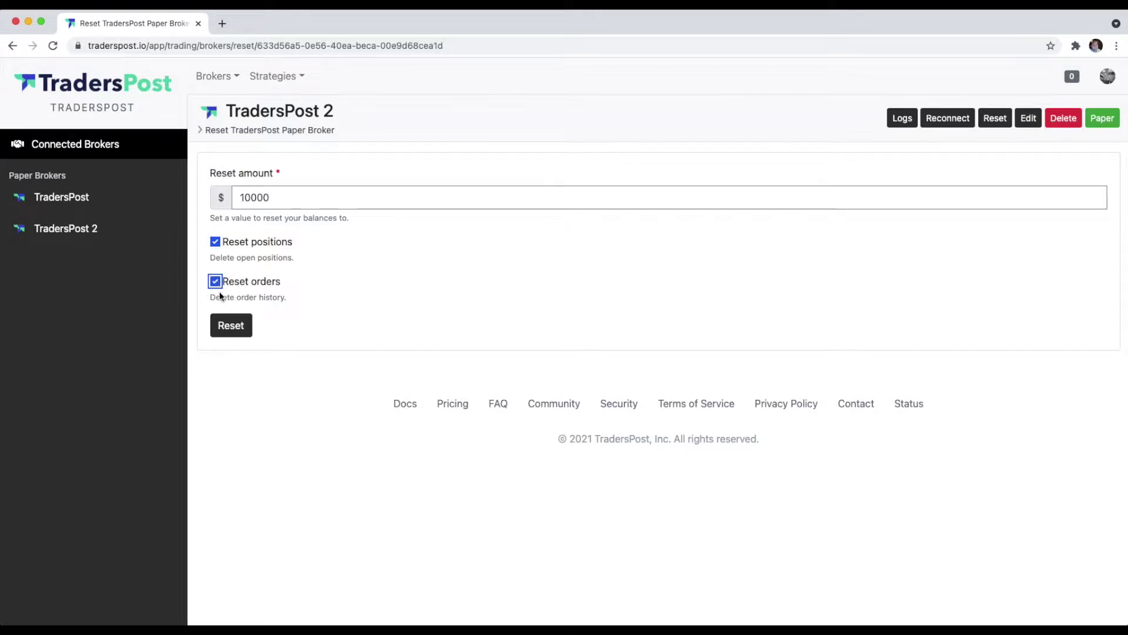
pyautogui.click(231, 326)
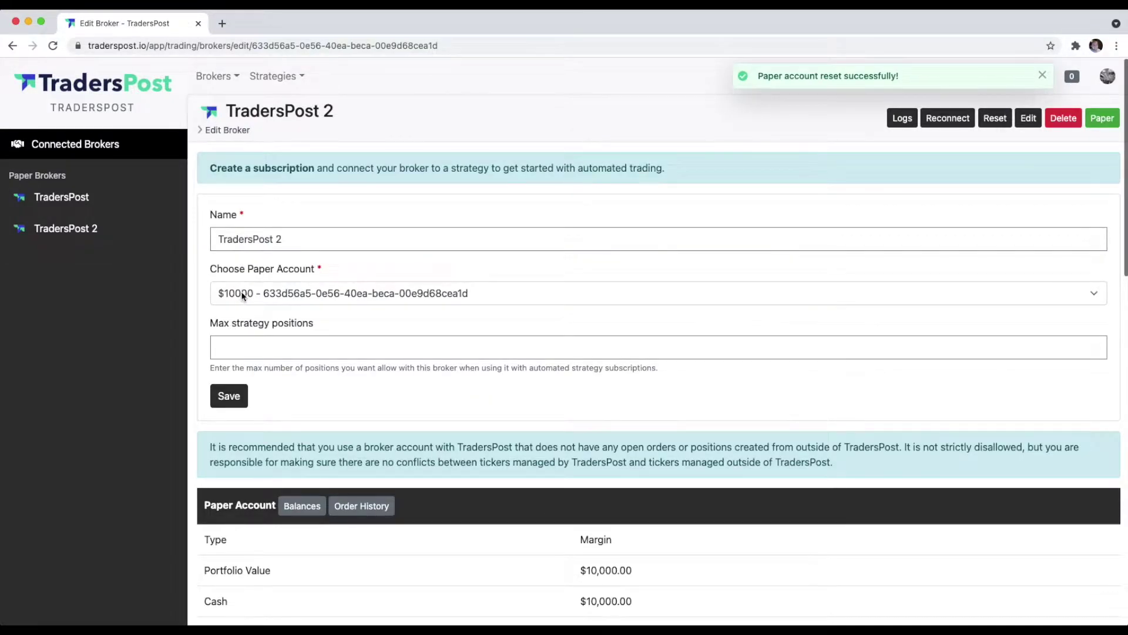
pyautogui.click(84, 231)
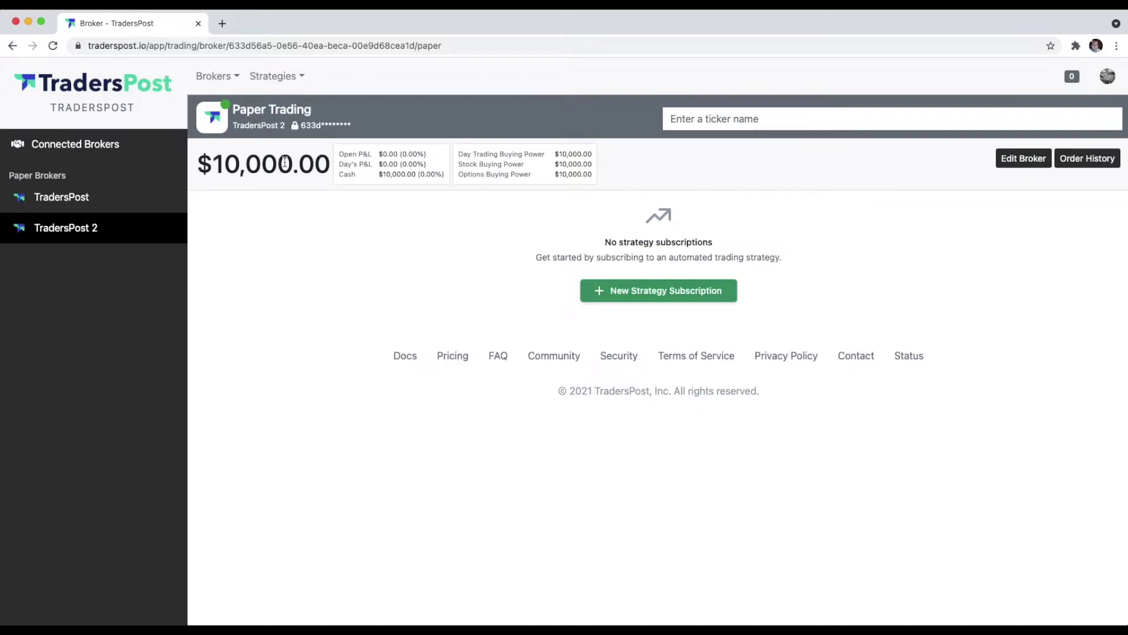
# - Place a confirmed 10-share SQ market buy in TradersPost 2, filled at $255.58
pyautogui.click(699, 120)
pyautogui.write('SQ')
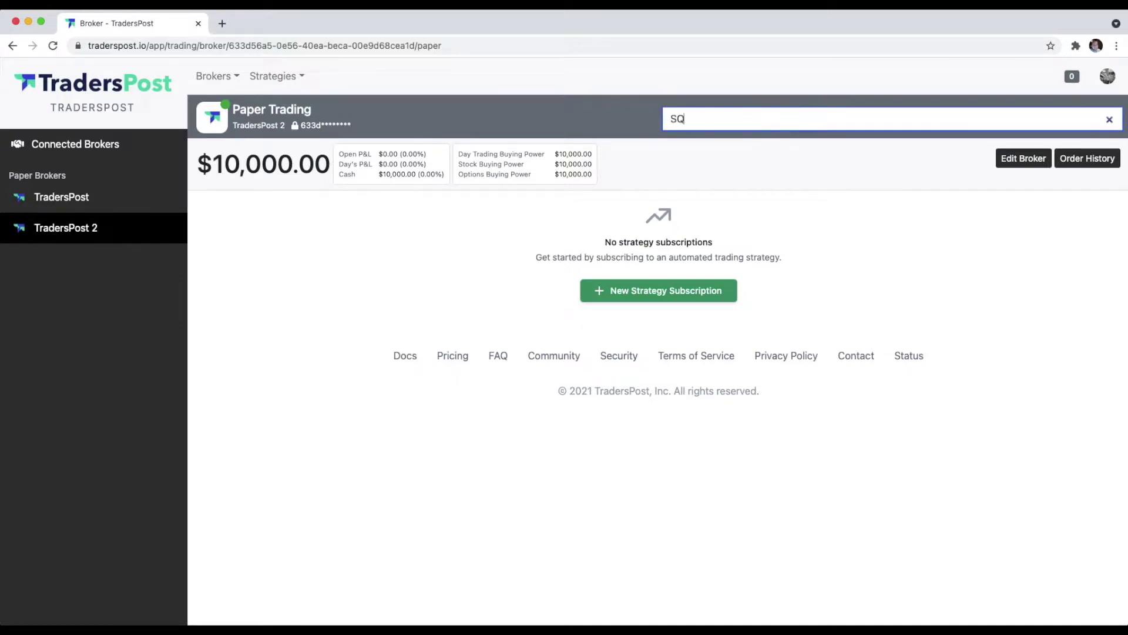
pyautogui.click(694, 146)
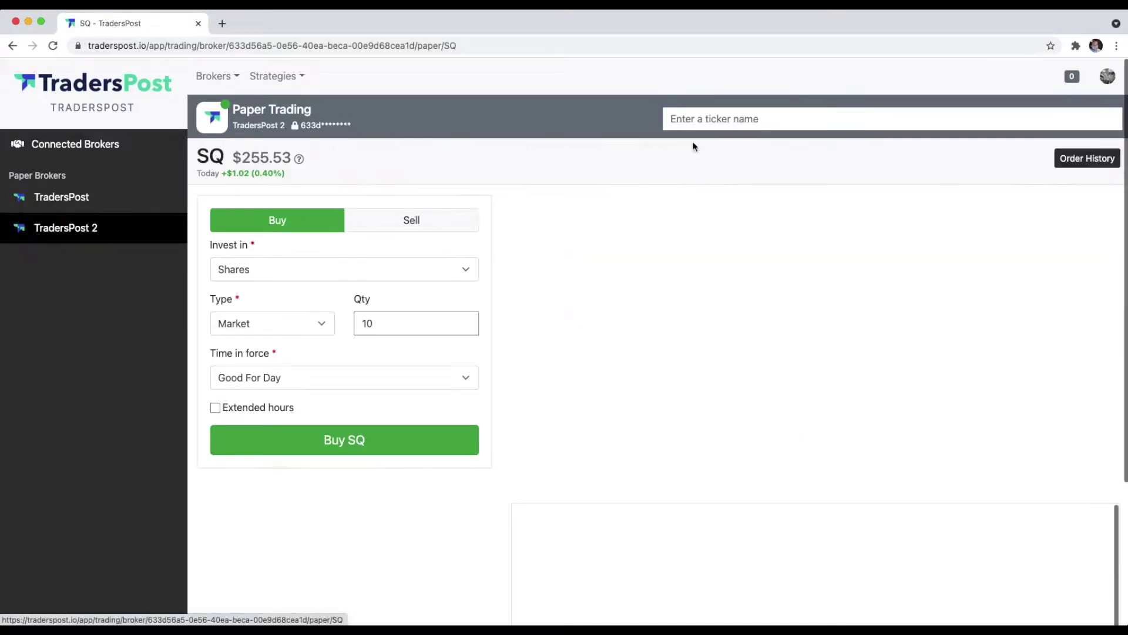
pyautogui.click(352, 445)
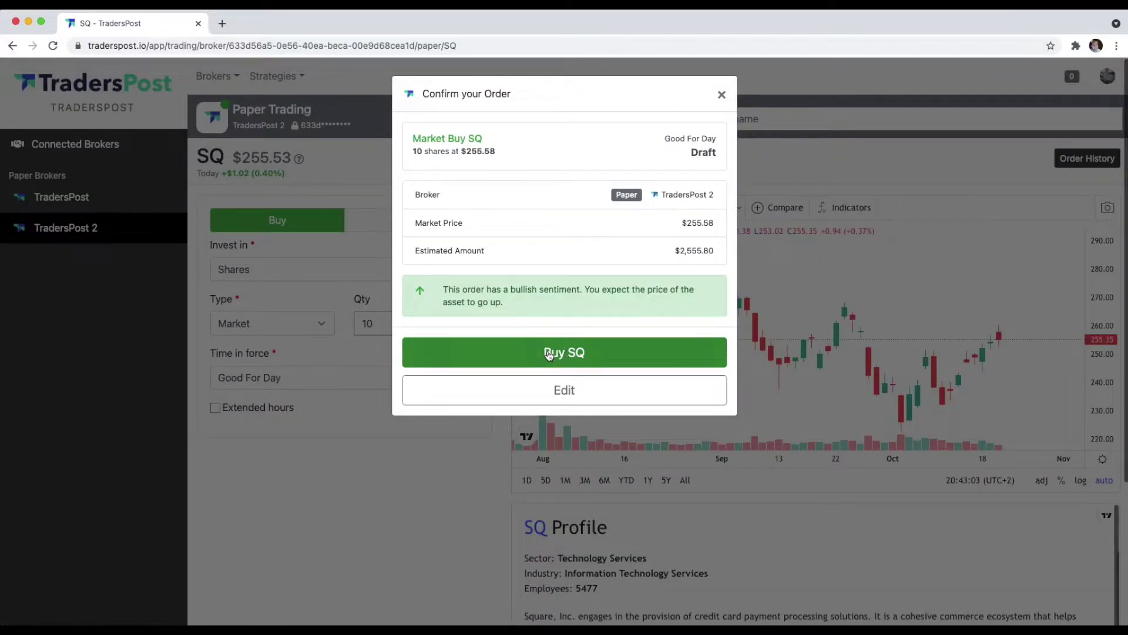
pyautogui.click(549, 353)
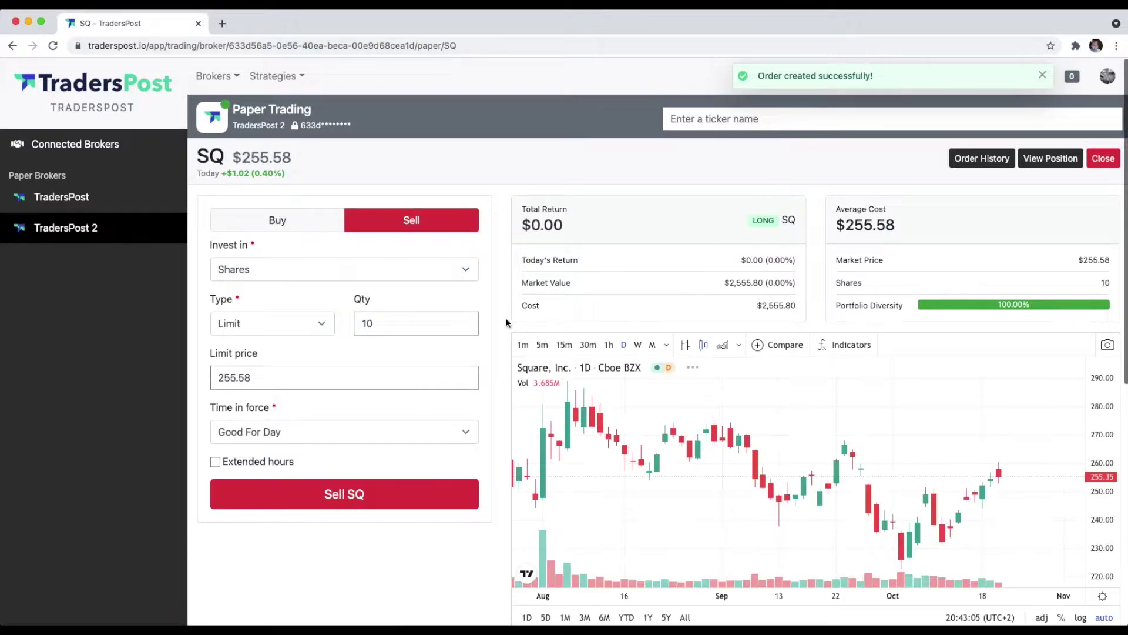
pyautogui.click(38, 229)
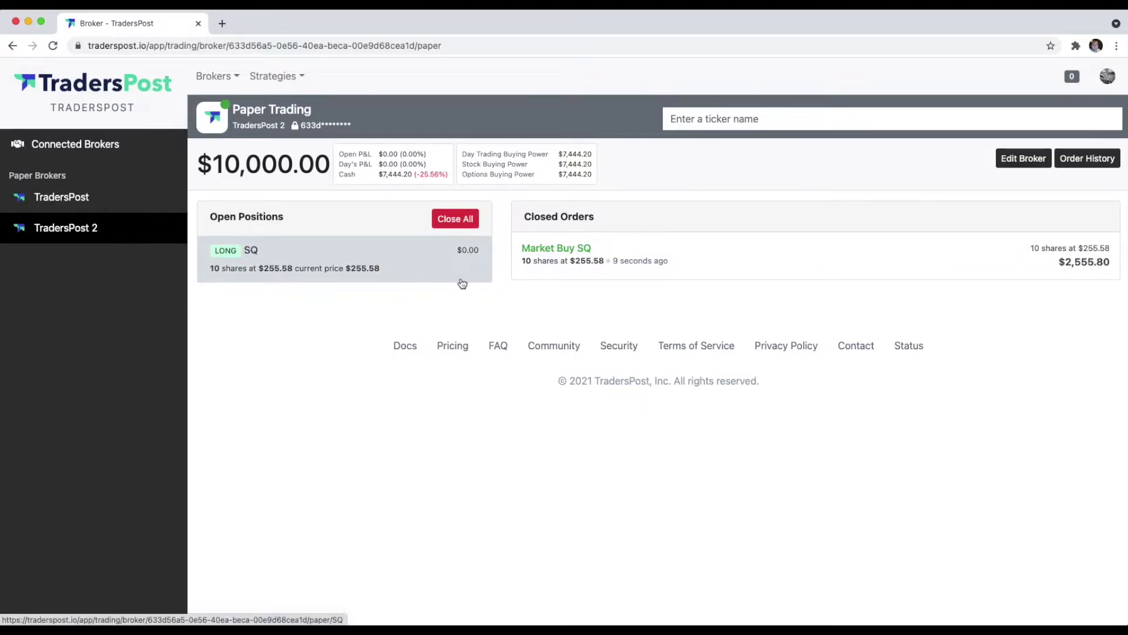
# - Close the 10-share SQ position at market, leaving $9,999.00 cash in TradersPost 2
pyautogui.click(409, 262)
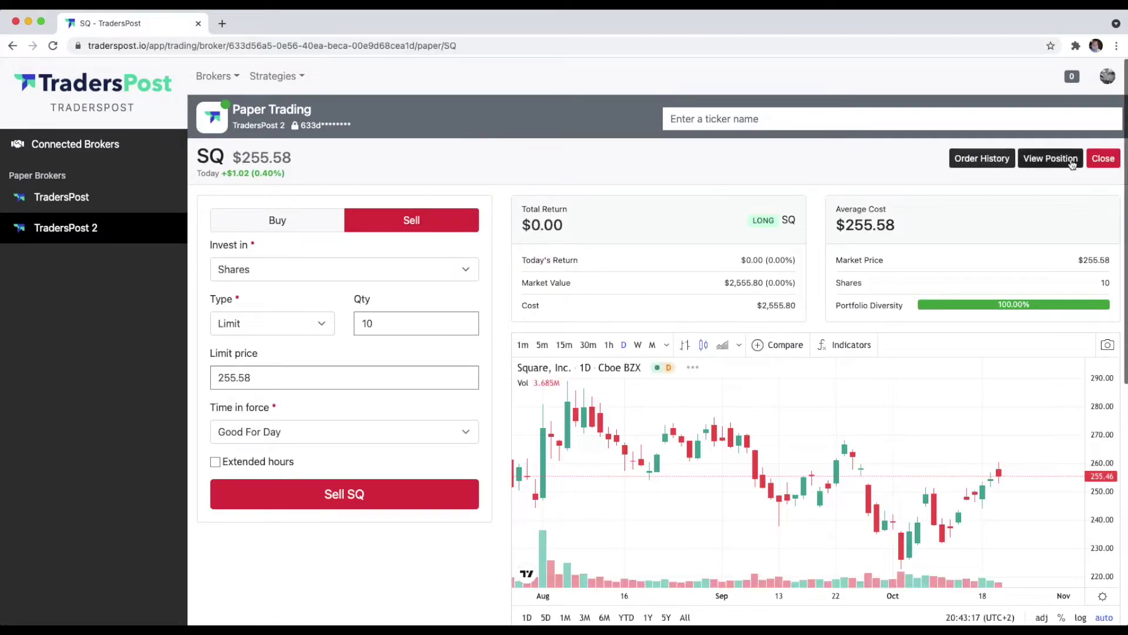
pyautogui.click(1103, 158)
pyautogui.click(444, 167)
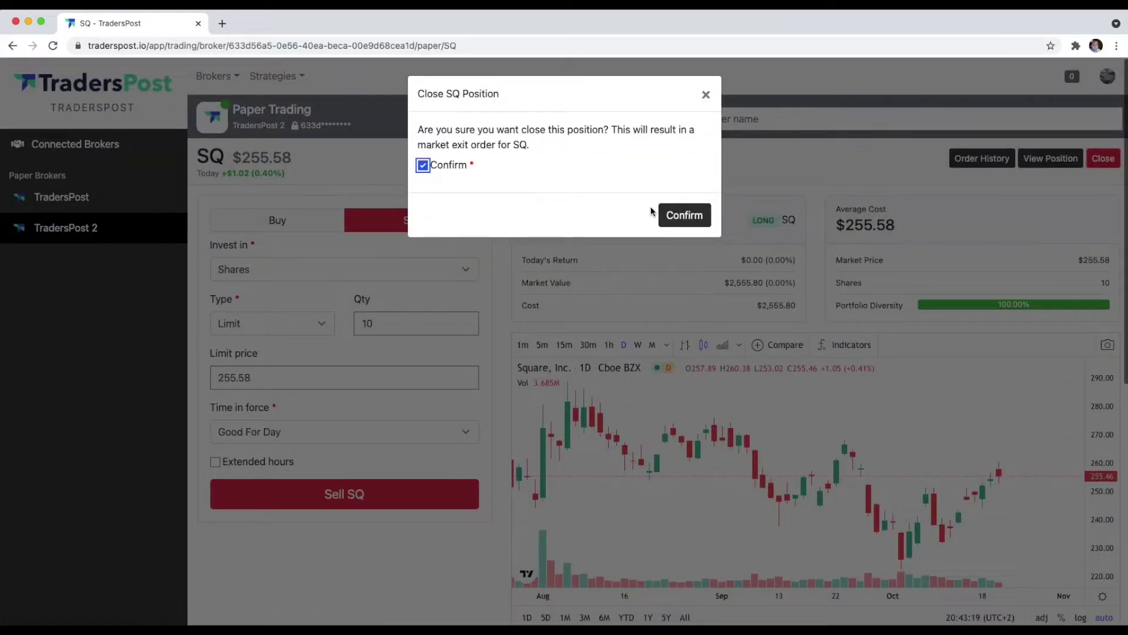
pyautogui.click(682, 216)
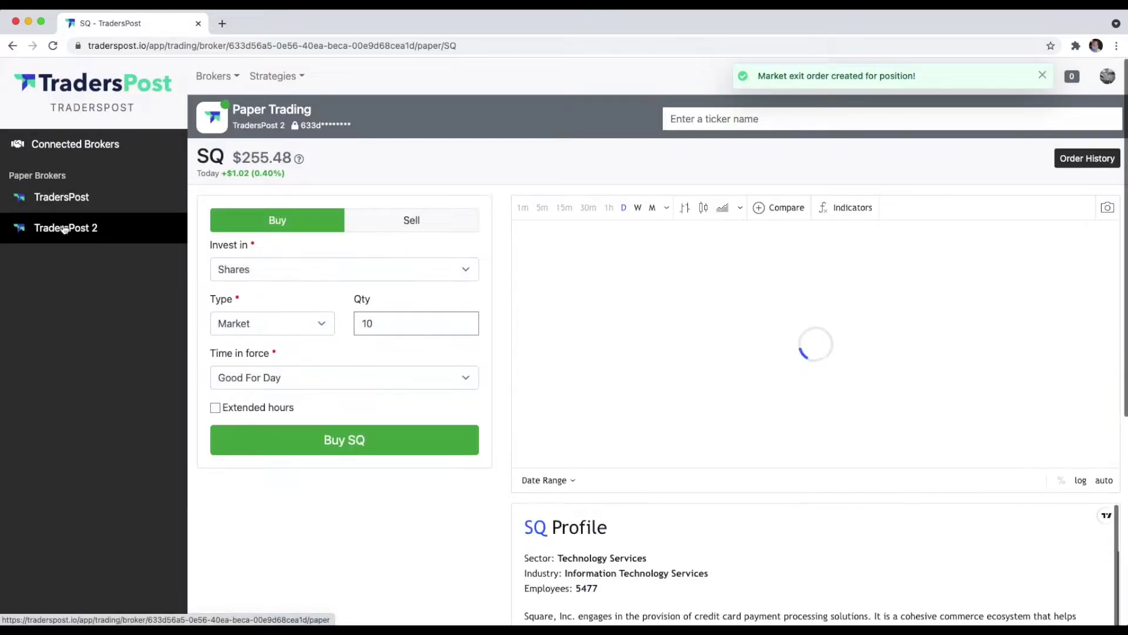
pyautogui.click(65, 229)
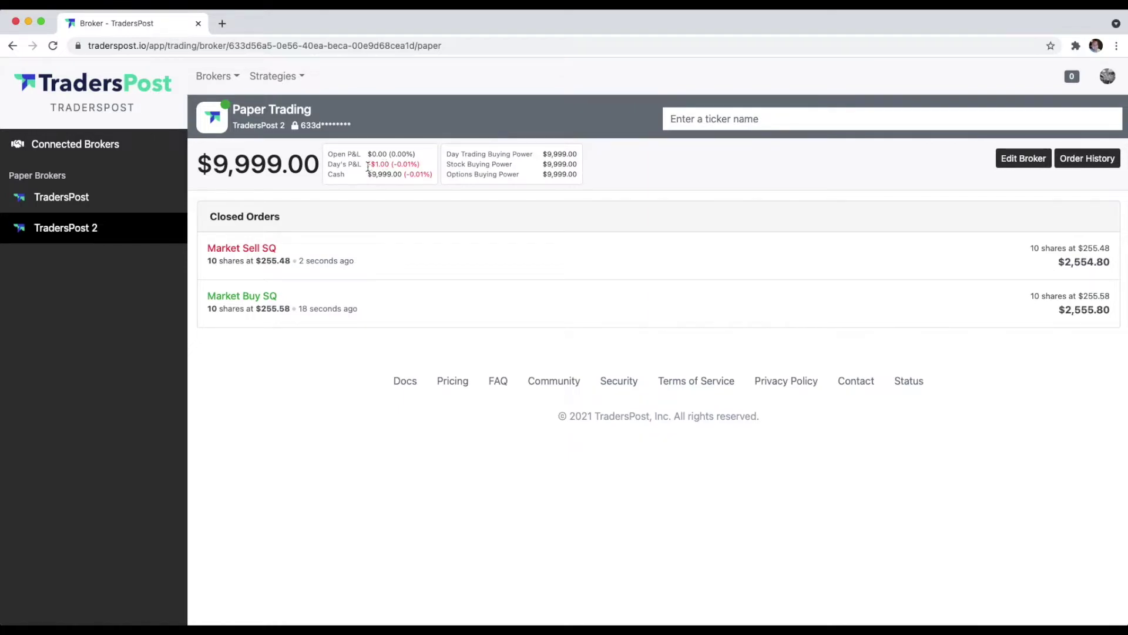
pyautogui.click(215, 76)
# - From Connected Brokers, start a new broker connection and choose TradeStation
pyautogui.click(215, 104)
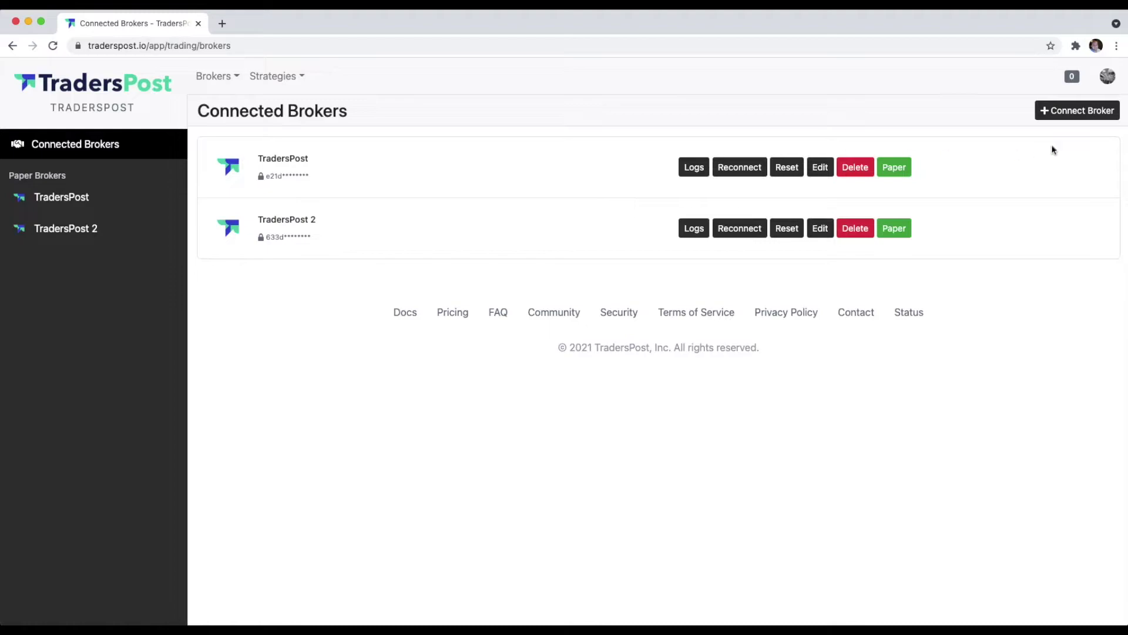
pyautogui.click(222, 83)
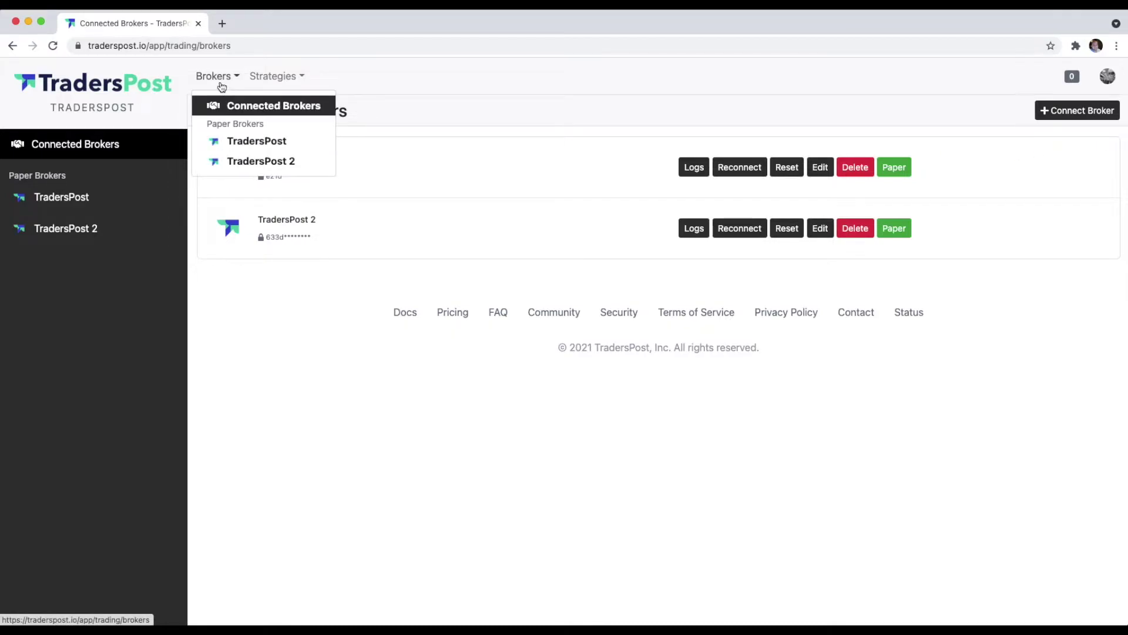
pyautogui.click(219, 78)
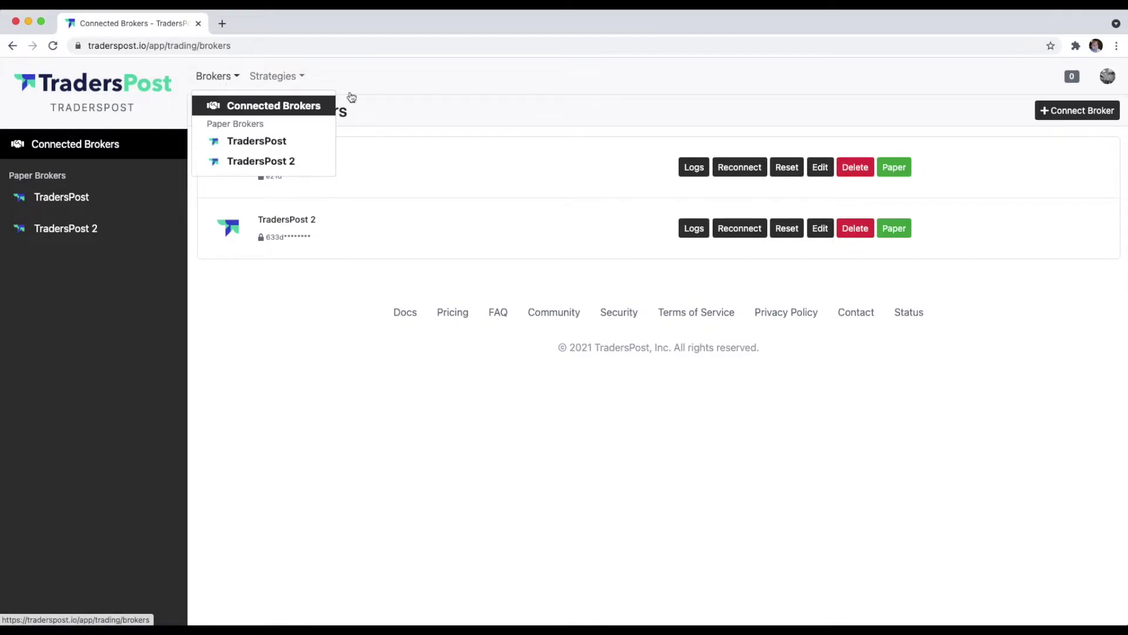
pyautogui.click(1076, 111)
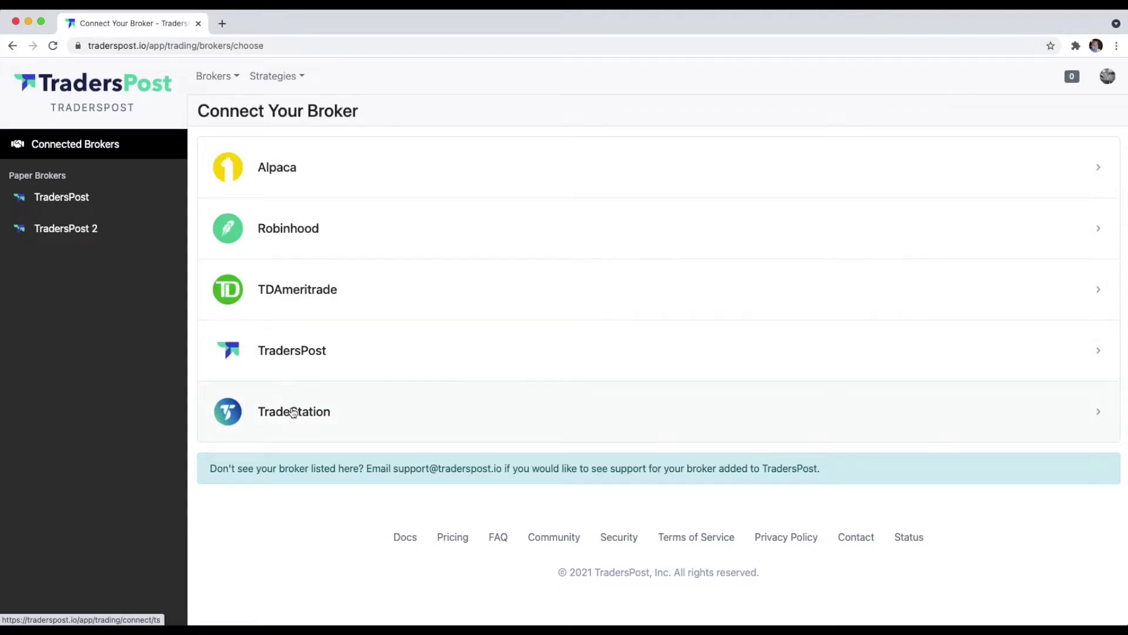
pyautogui.click(291, 413)
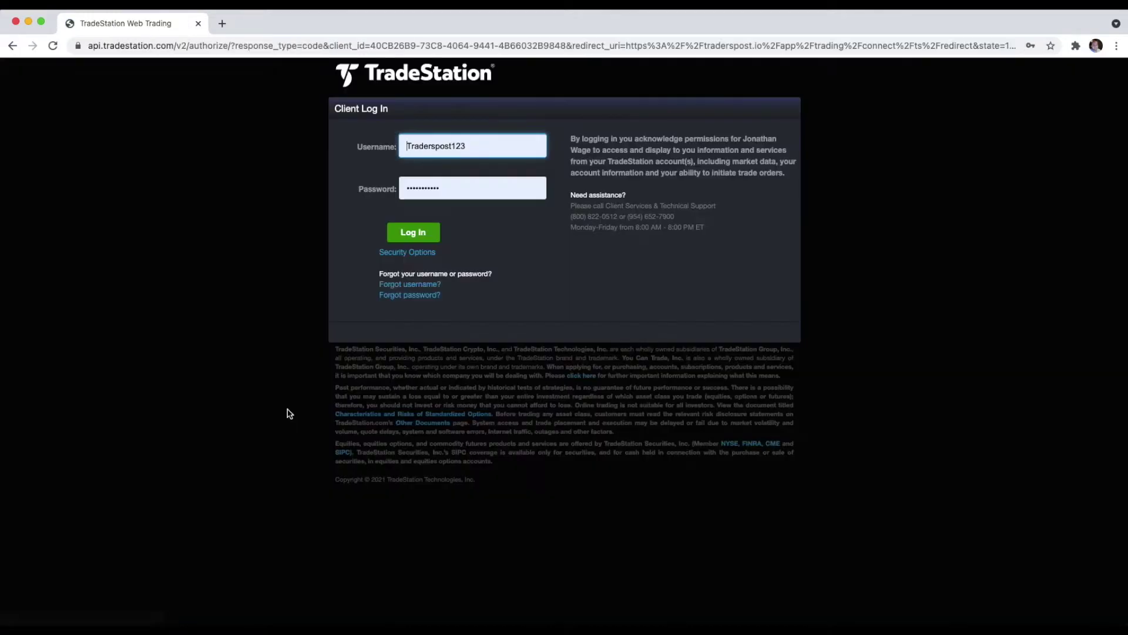
# - Sign in to TradeStation with the saved credentials and enter the security question answer
pyautogui.click(413, 235)
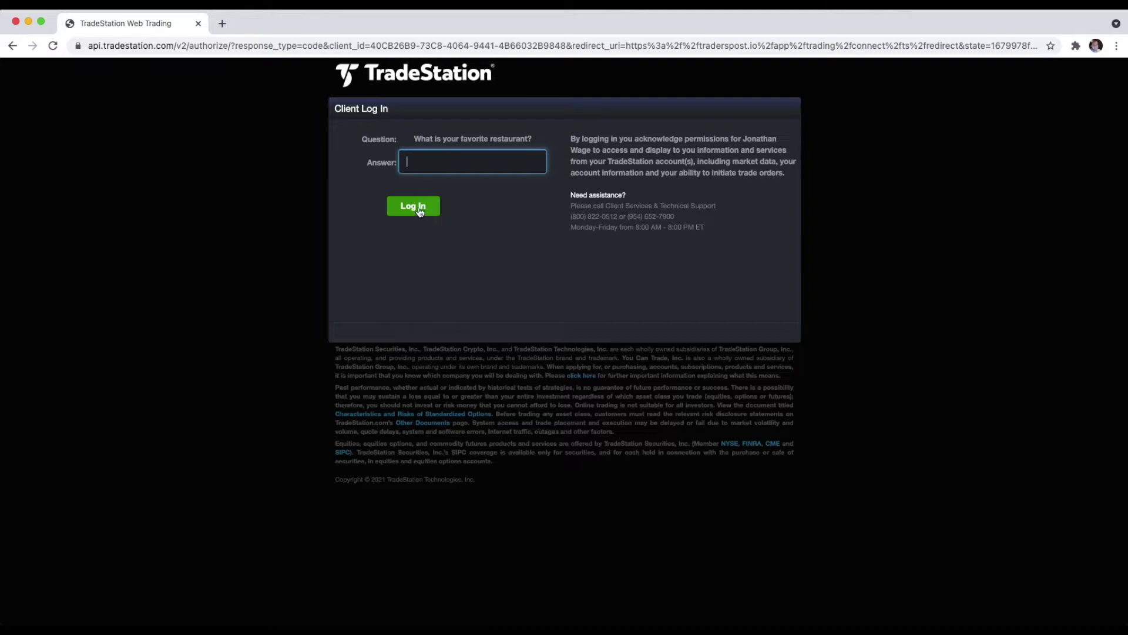
pyautogui.click(418, 209)
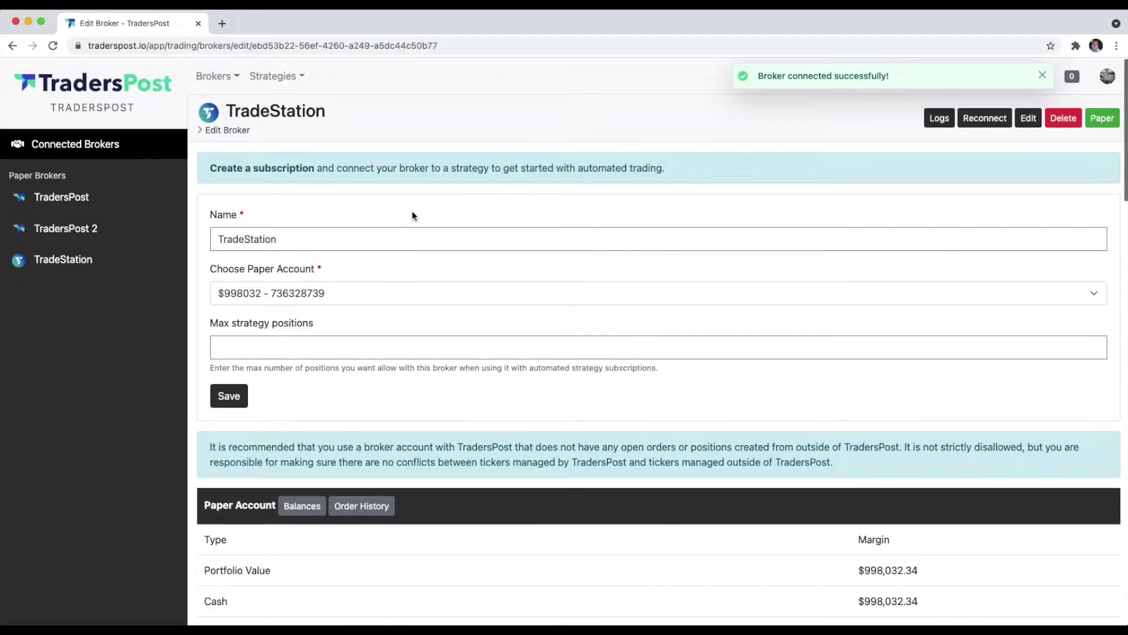
# - Open the TradeStation paper account under Paper Brokers in the sidebar
pyautogui.click(79, 260)
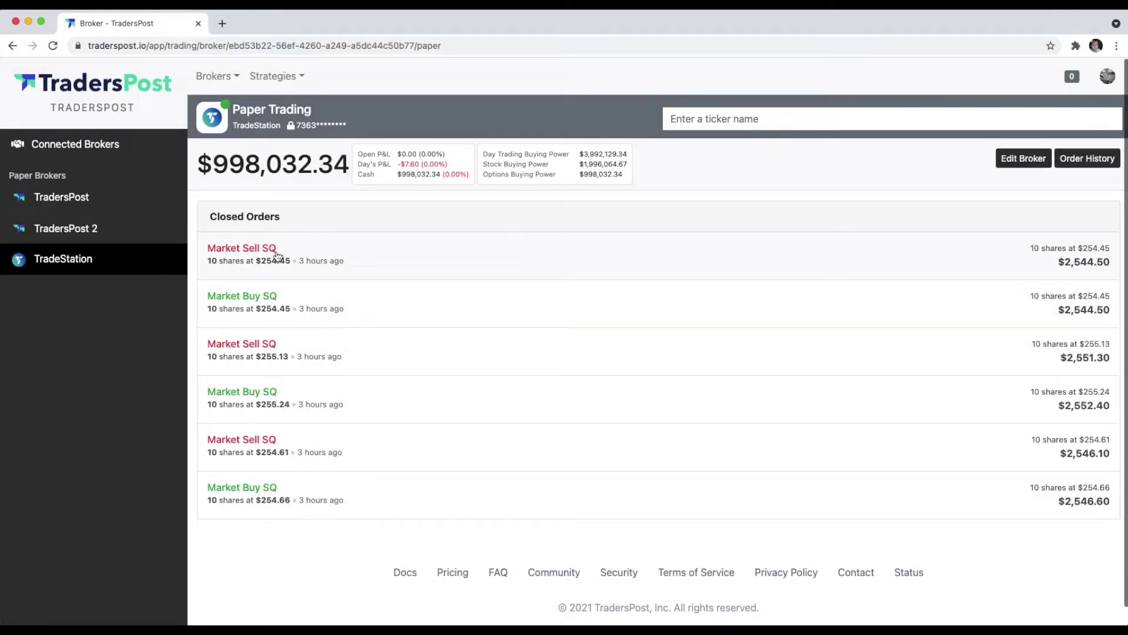
# - Buy 10 SQ shares at market on the TradeStation paper account, filled at $255.65
pyautogui.click(698, 122)
pyautogui.write('SQ')
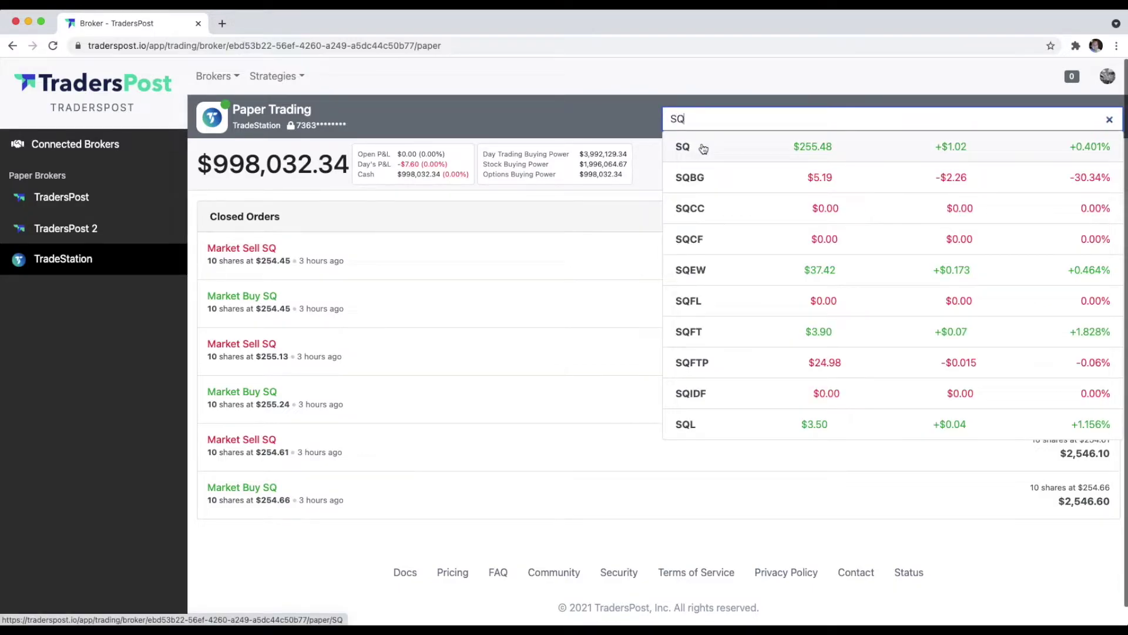
pyautogui.click(704, 149)
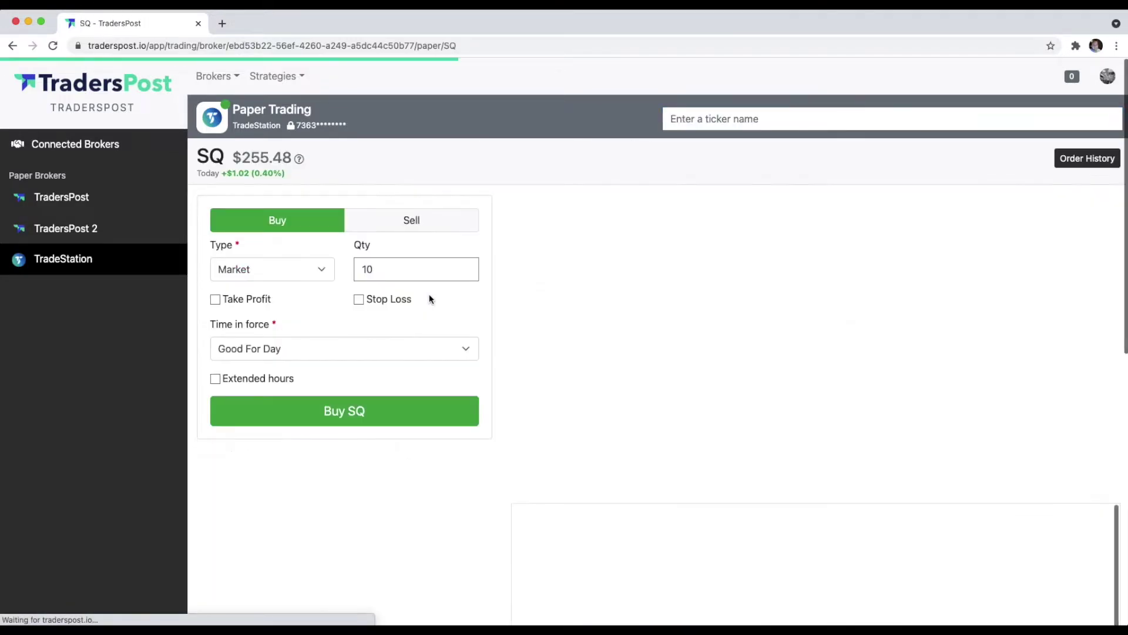
pyautogui.click(339, 400)
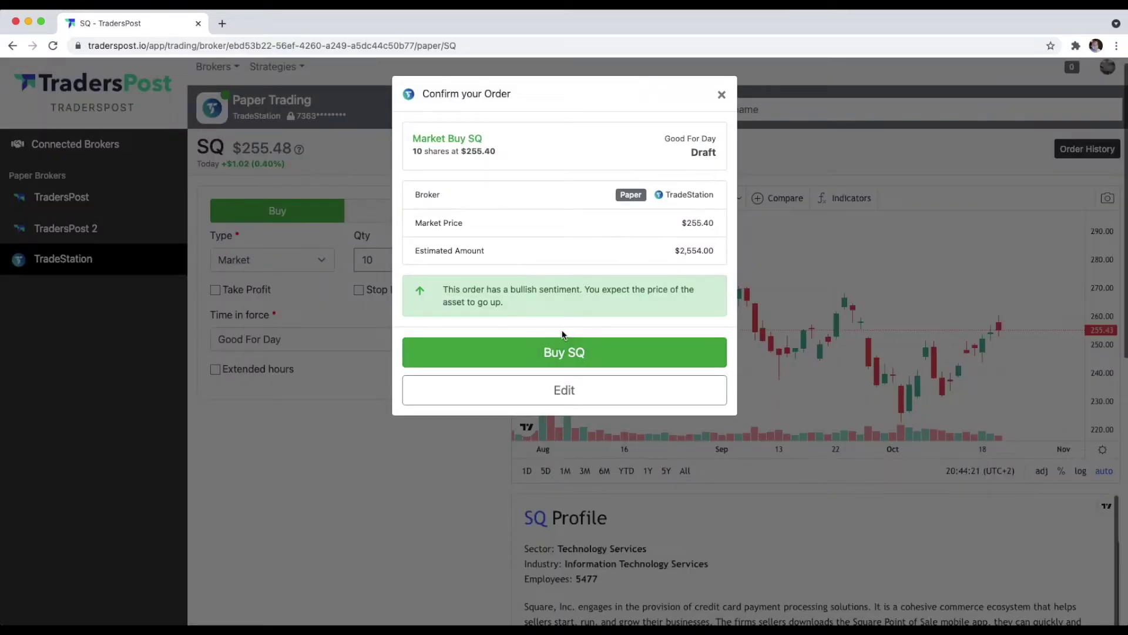
pyautogui.click(559, 352)
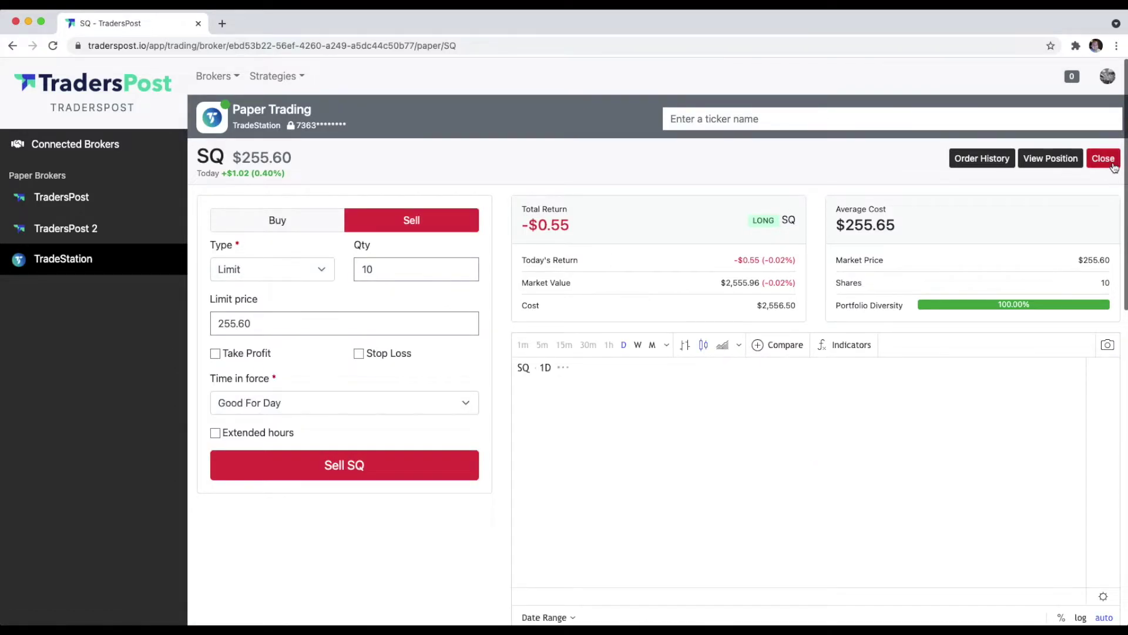
# - Close the SQ position at $255.54, leaving $998,029.24 in the account
pyautogui.click(1104, 158)
pyautogui.click(452, 170)
pyautogui.click(672, 216)
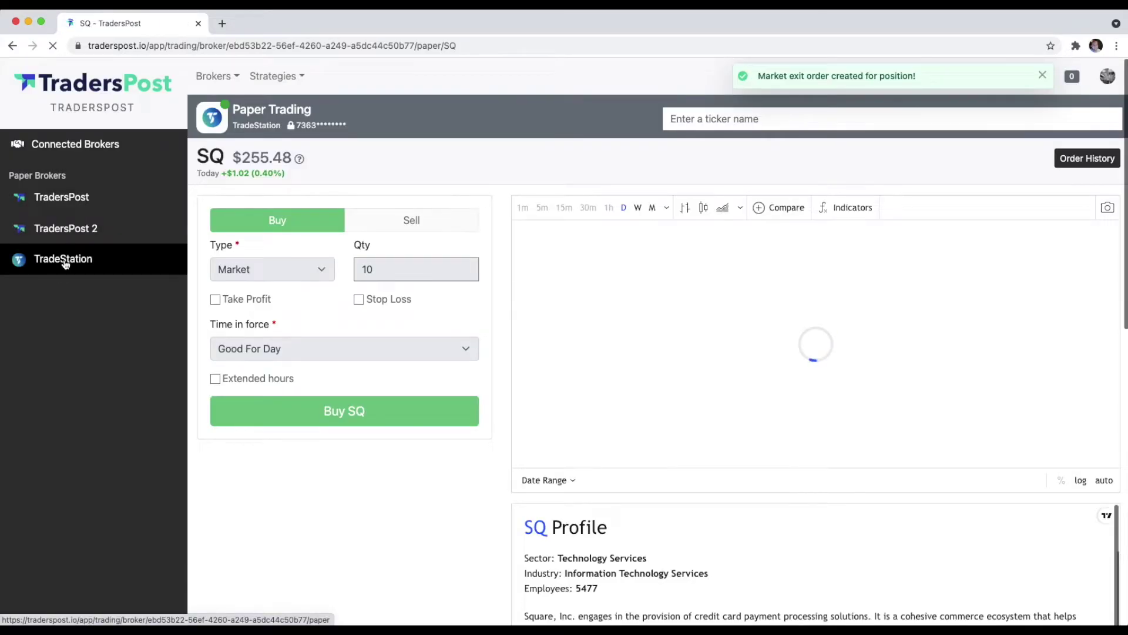
pyautogui.click(63, 260)
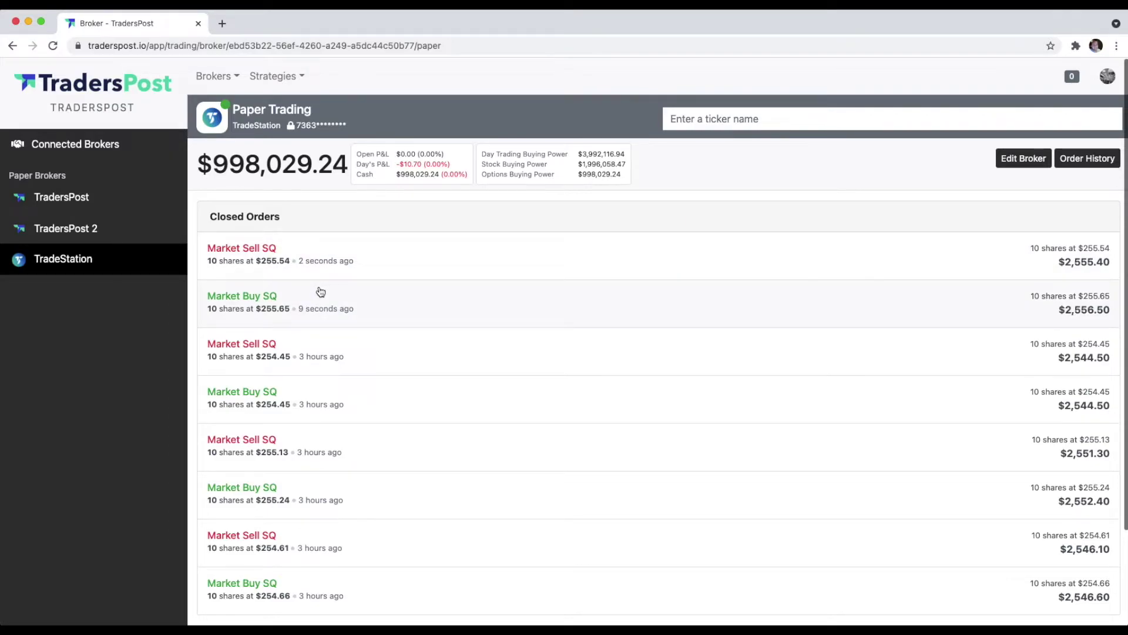
# - Return to Brokers > Connected Brokers and start connecting another broker
pyautogui.click(213, 76)
pyautogui.click(220, 107)
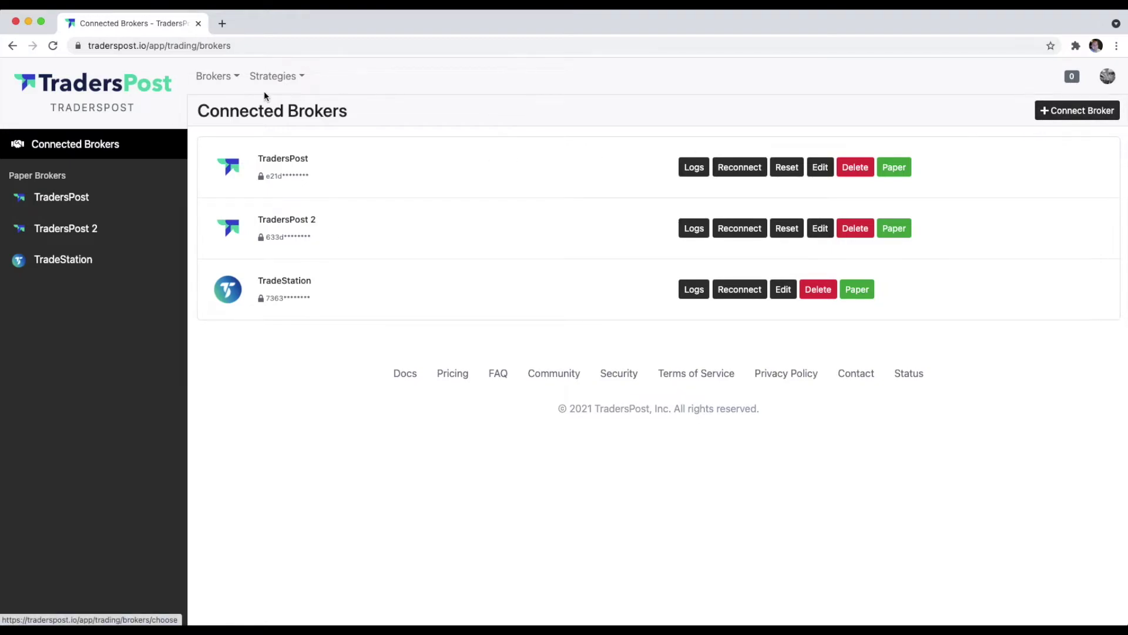
pyautogui.click(227, 81)
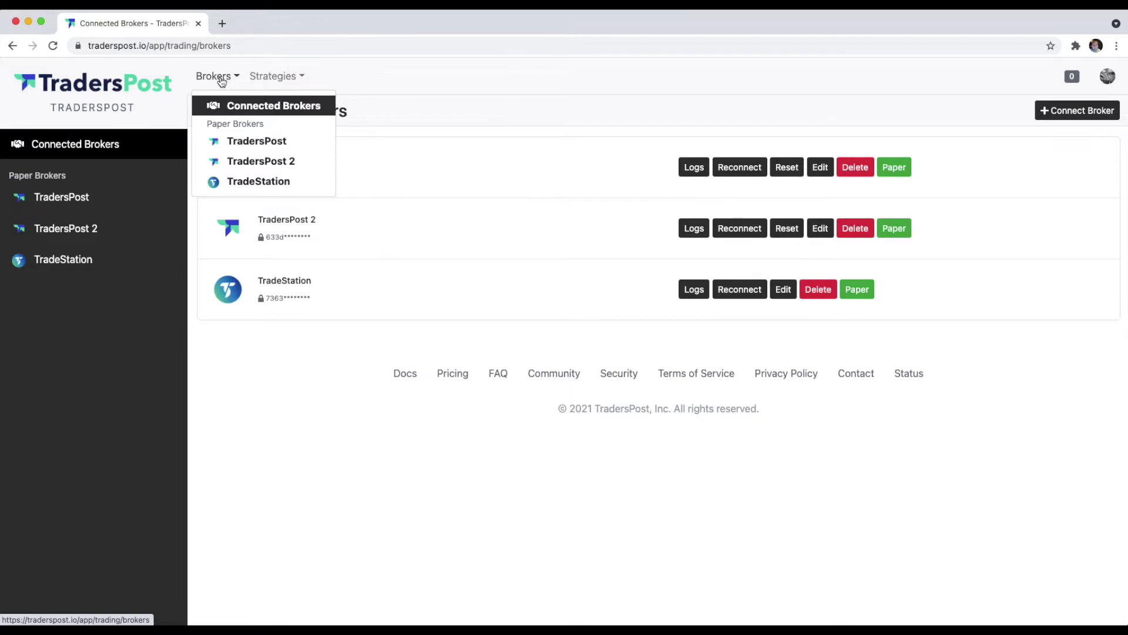
pyautogui.click(1056, 111)
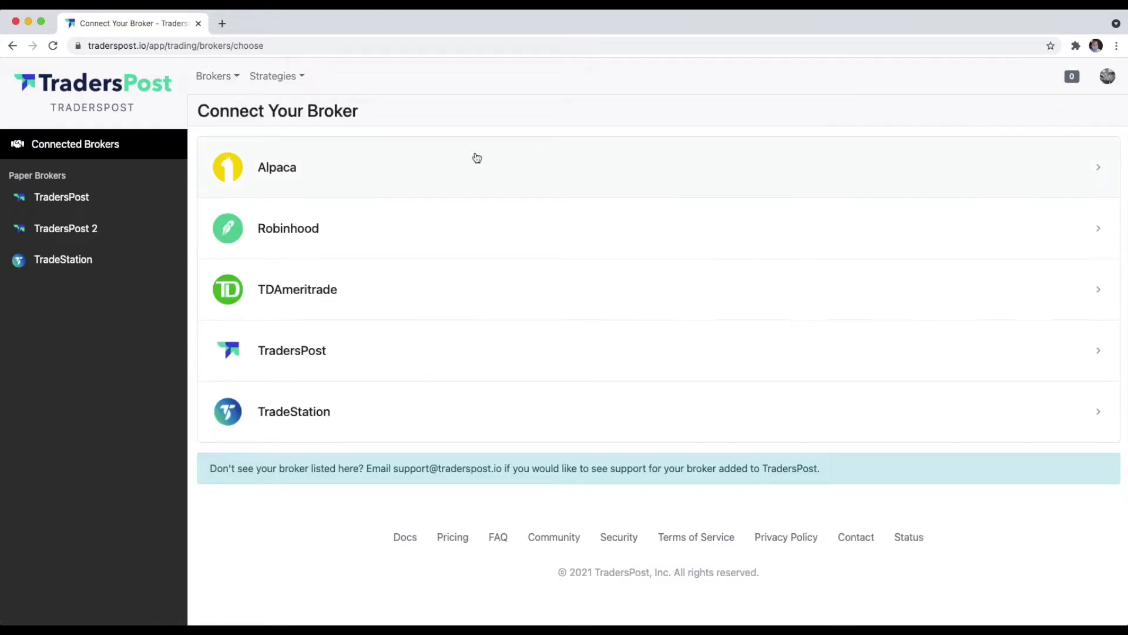
# - Pick Alpaca as the broker and allow TradersPost to access the Alpaca account
pyautogui.click(278, 175)
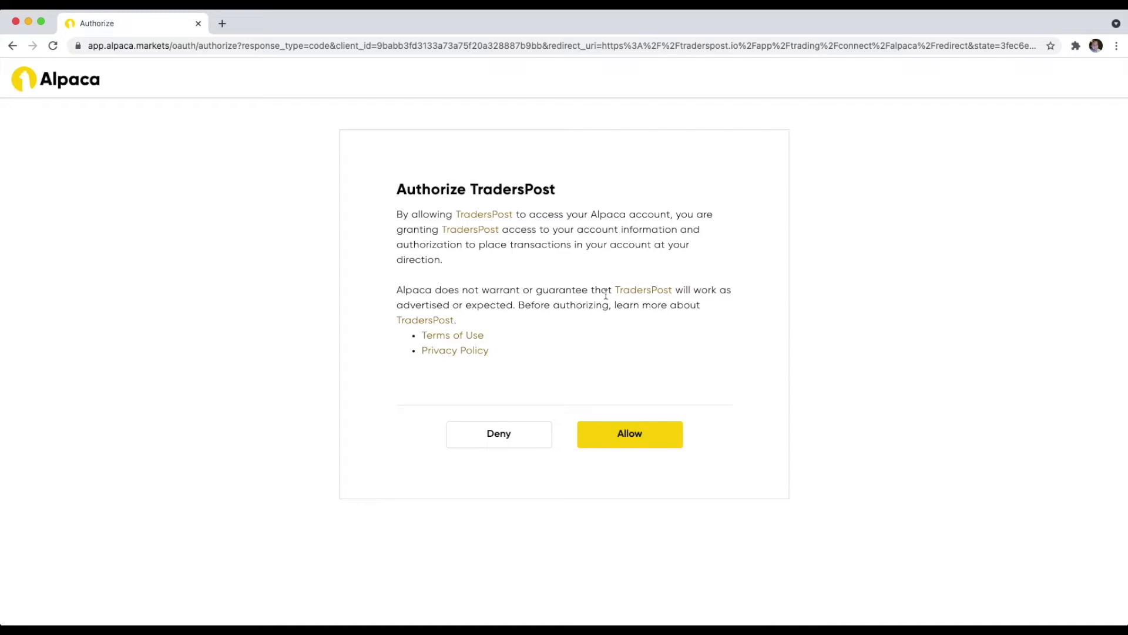
pyautogui.click(629, 439)
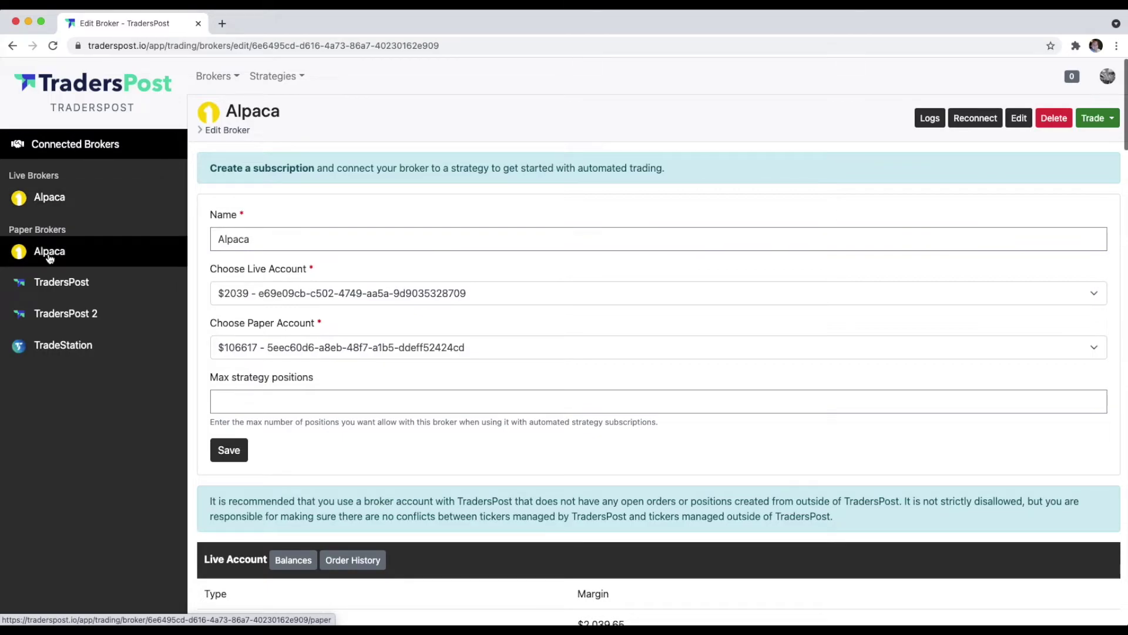
# - Return to the dashboard showing live Alpaca at $2,039.65 and paper Alpaca at $106,651.13
pyautogui.click(87, 87)
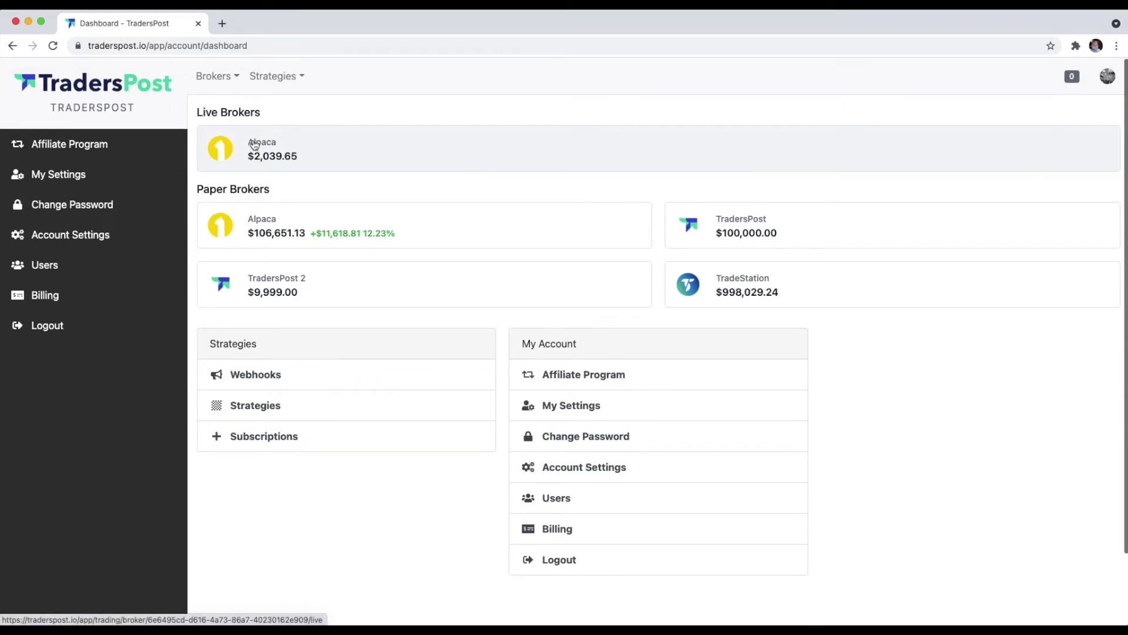
pyautogui.click(289, 233)
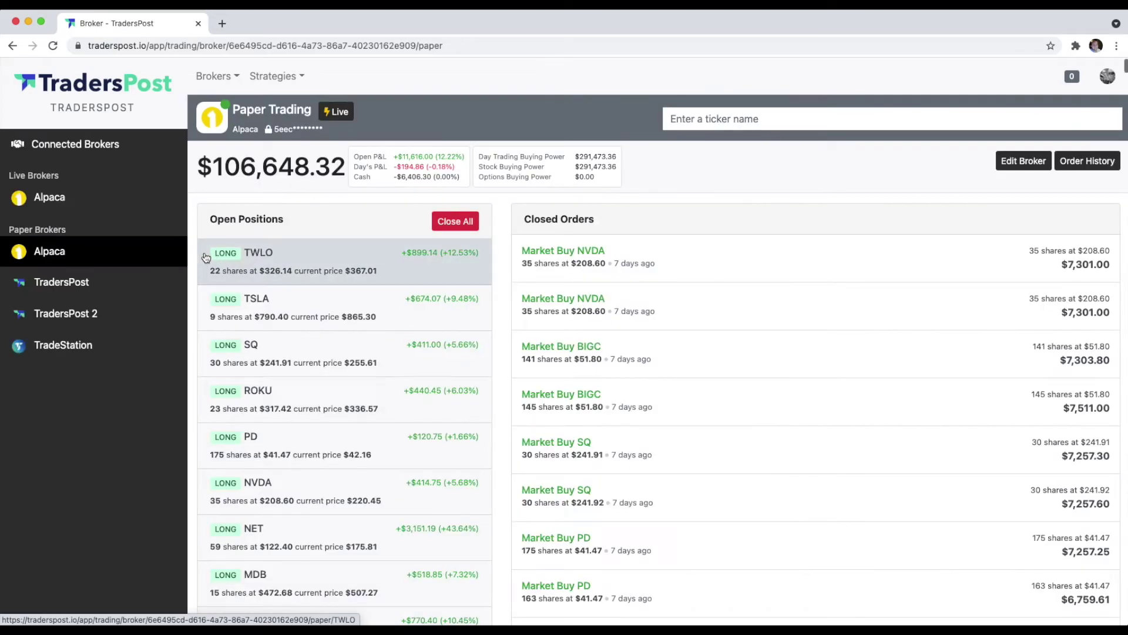
pyautogui.scroll(-3, 199, 267)
pyautogui.scroll(-3, 198, 271)
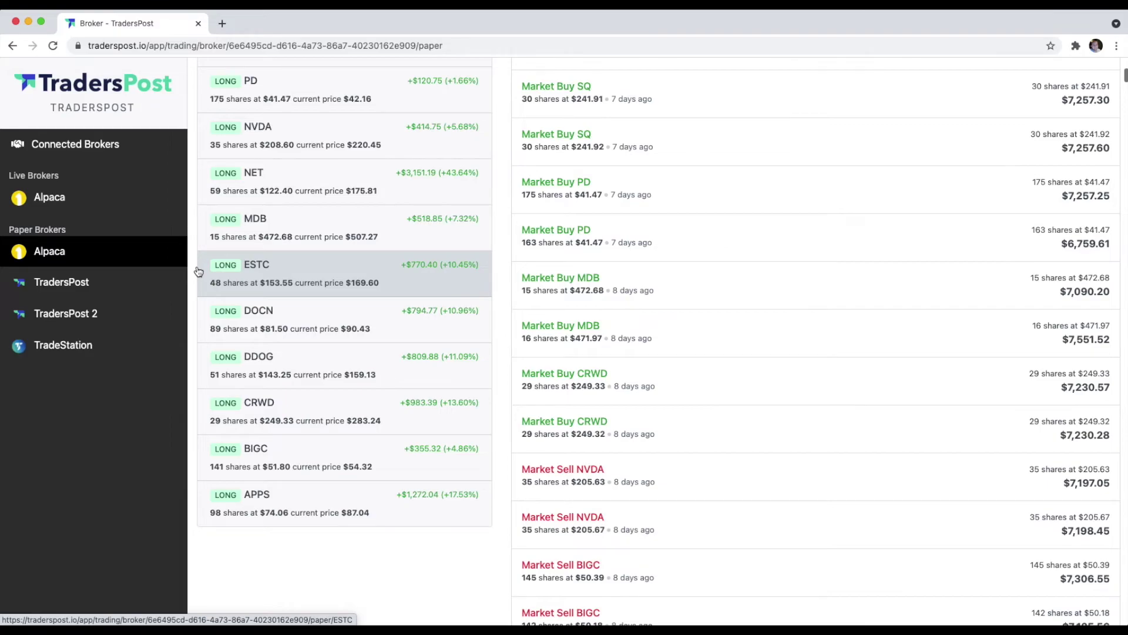
pyautogui.scroll(6, 198, 271)
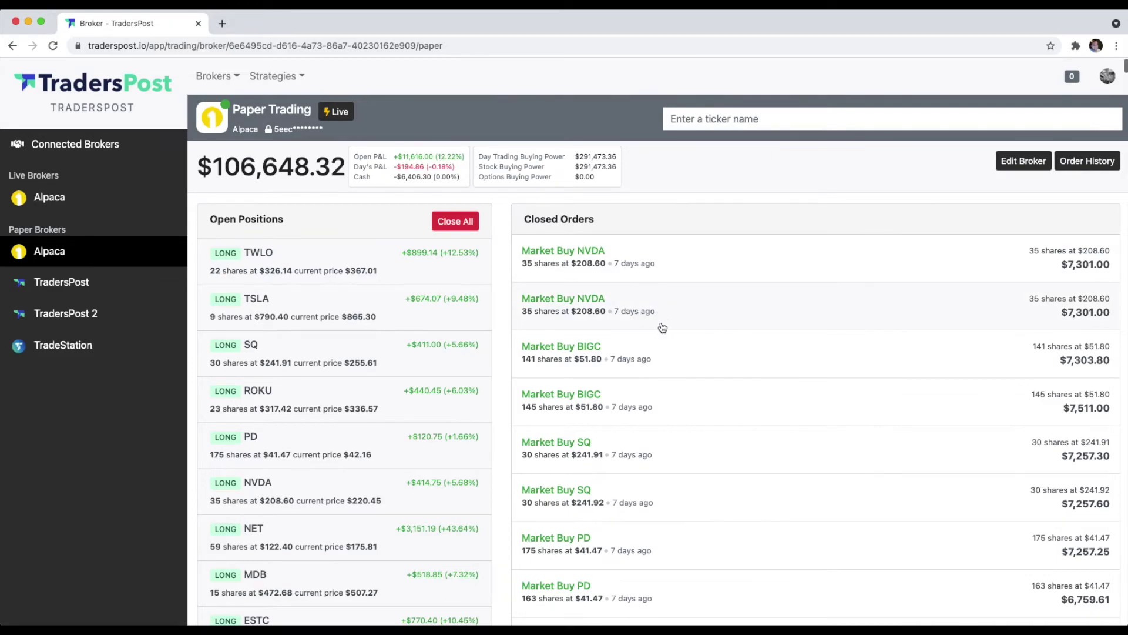
pyautogui.scroll(-3, 660, 329)
pyautogui.scroll(-3, 659, 350)
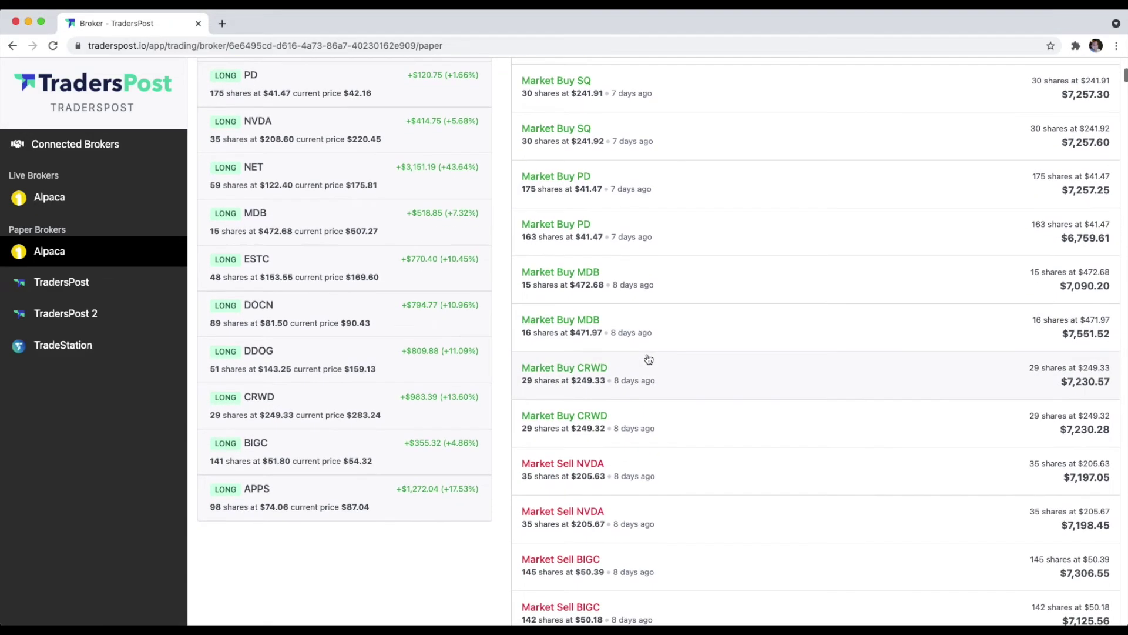
pyautogui.scroll(5, 649, 360)
pyautogui.scroll(2, 649, 360)
pyautogui.scroll(-4, 648, 360)
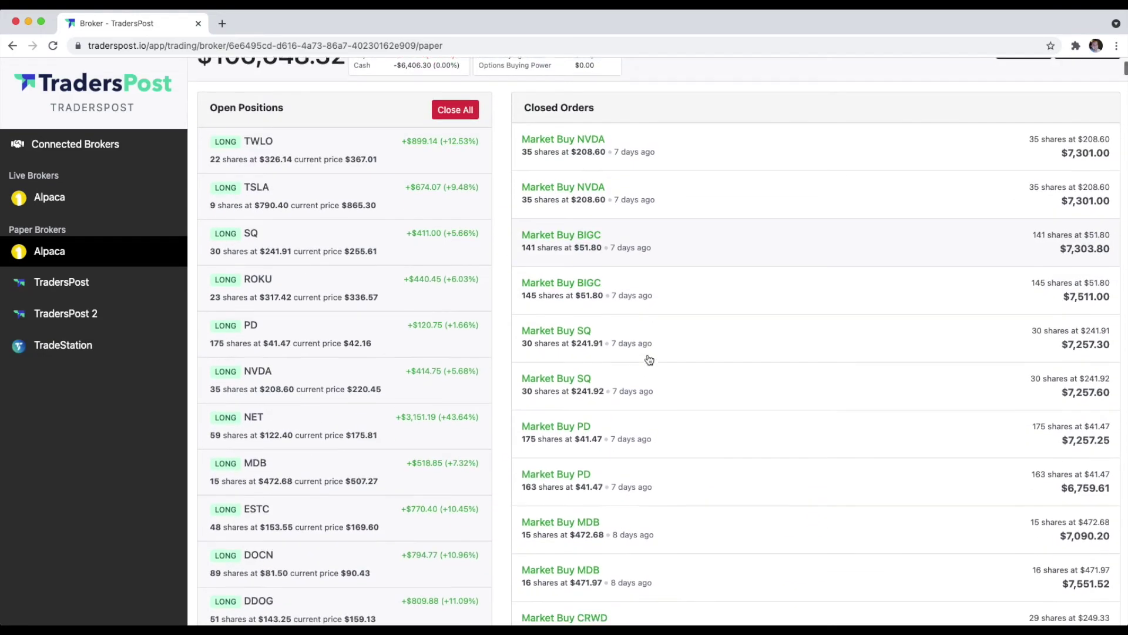
pyautogui.scroll(3, 649, 360)
pyautogui.scroll(2, 649, 359)
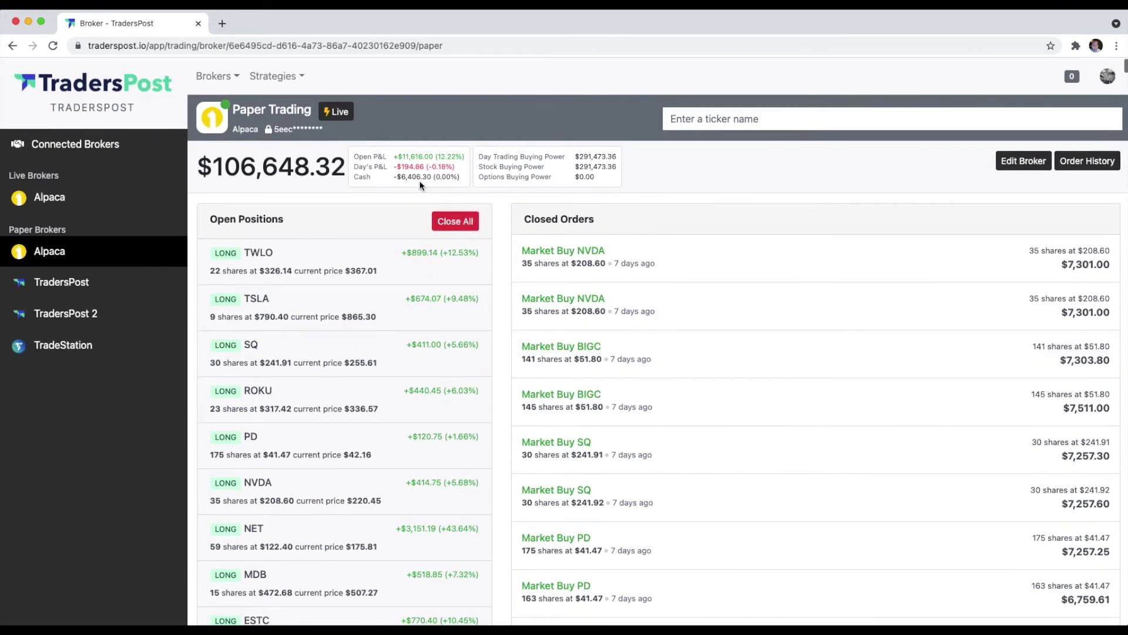
pyautogui.click(149, 86)
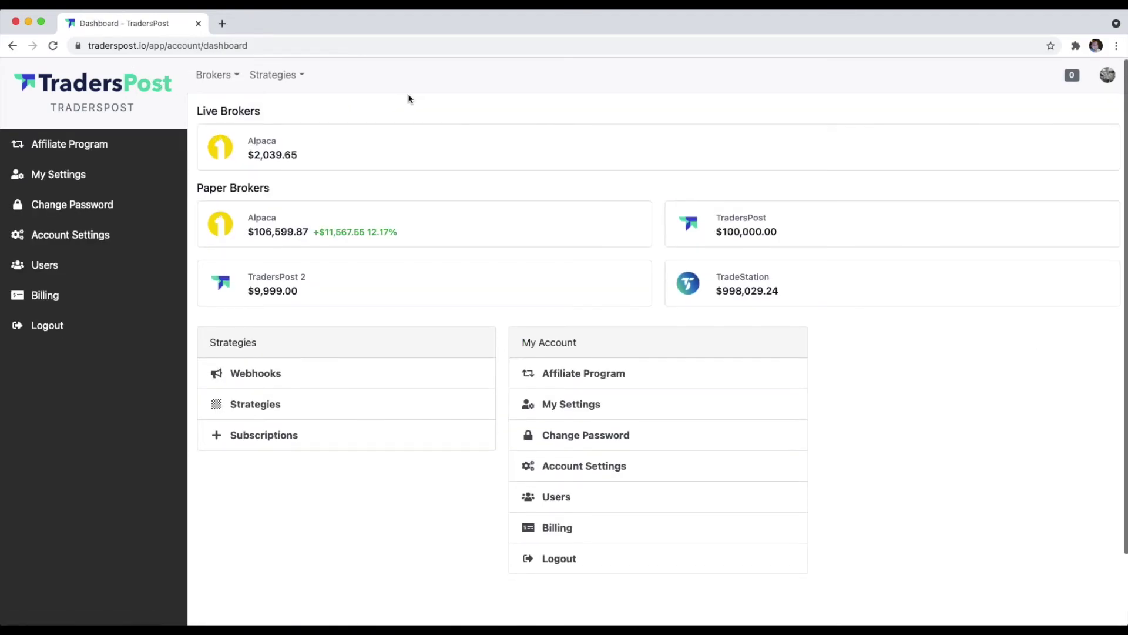